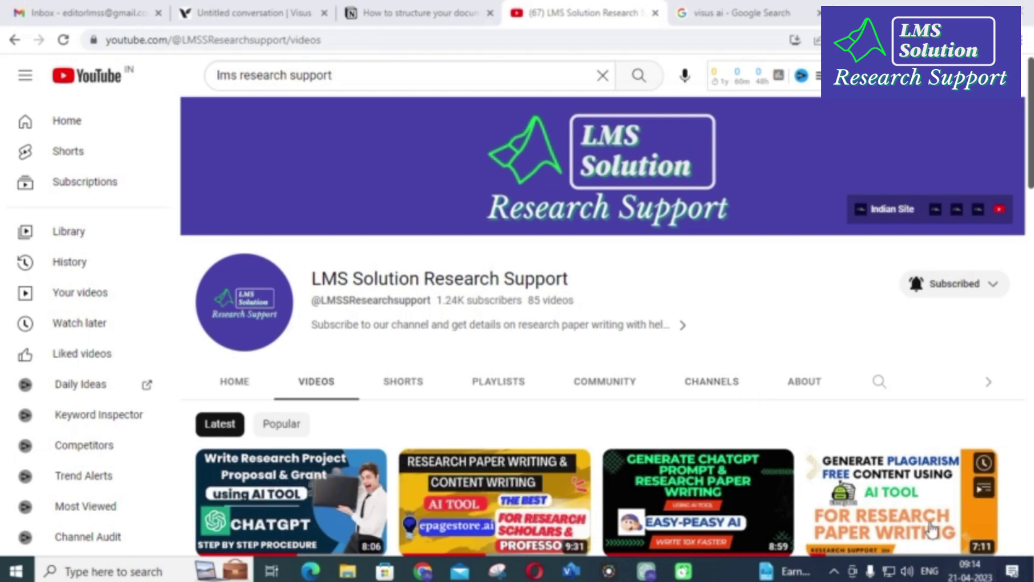
Step: Switch to the 'visus ai - Google Search' tab
key("ctrl+Tab")
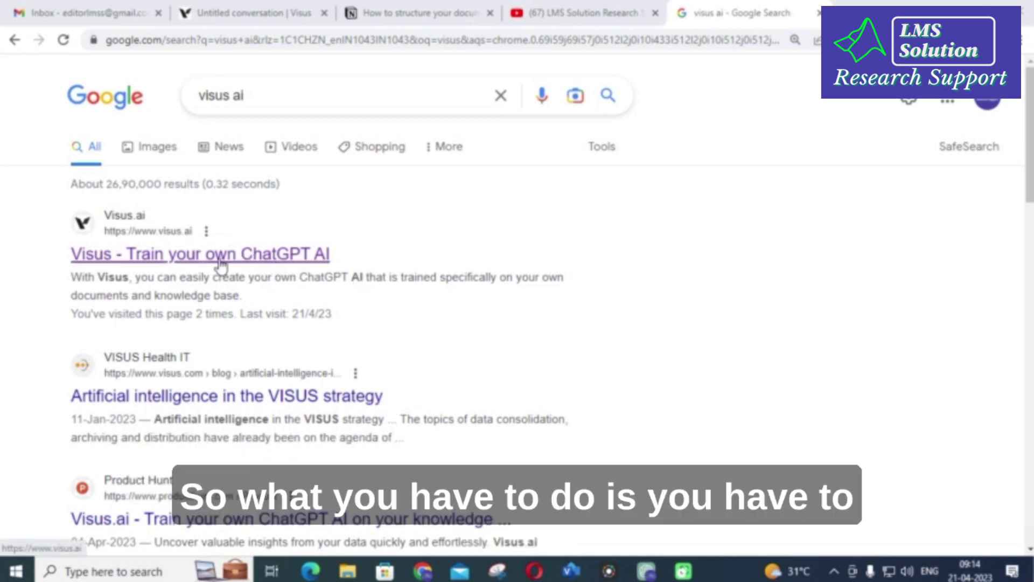
Step: Open the Visus.ai search result and go through to the app's chat workspace
left_click(144, 254)
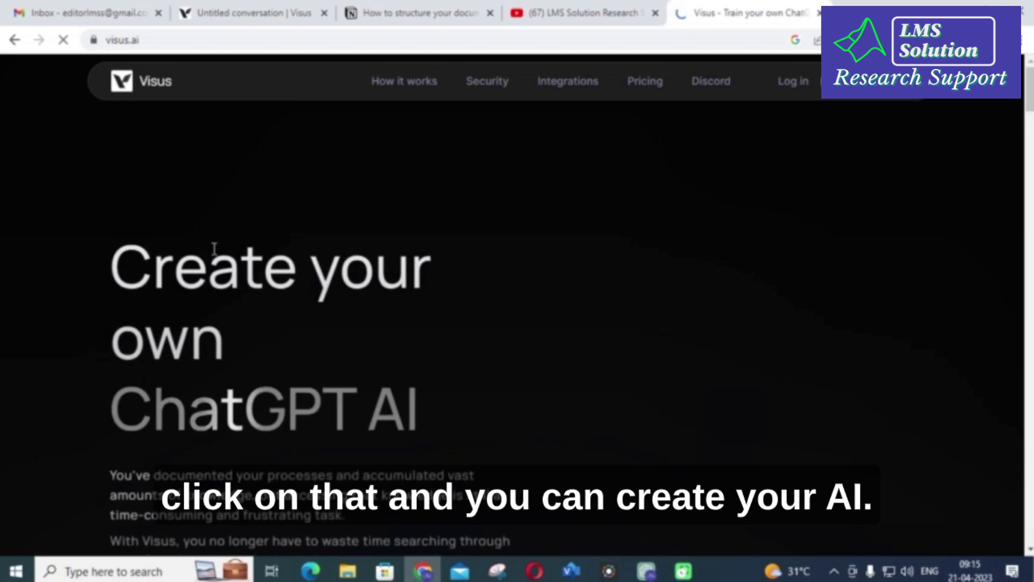
left_click(855, 97)
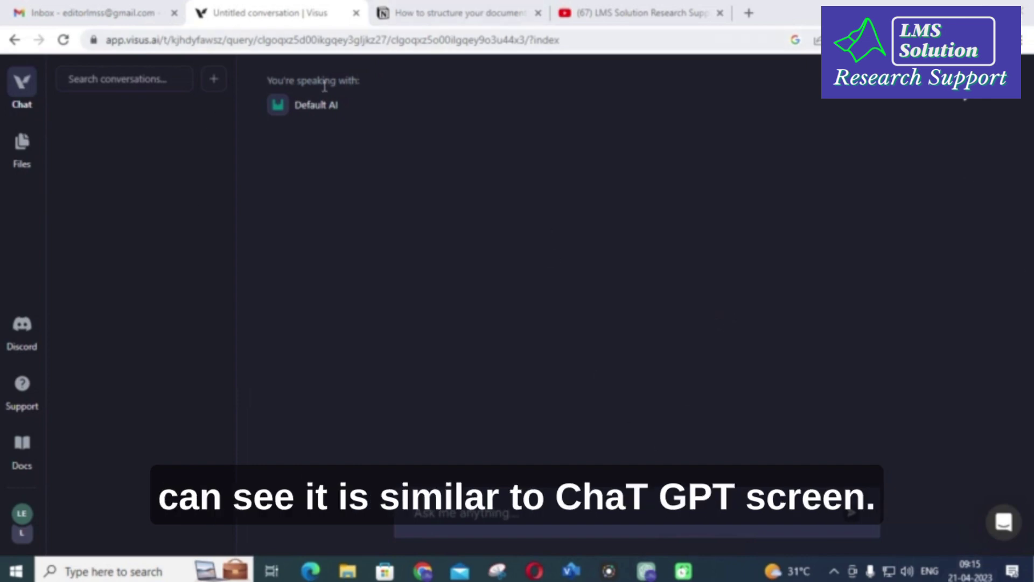
Step: Ask the Default AI to explain in detail installing solar panels in a standalone system
left_click(502, 509)
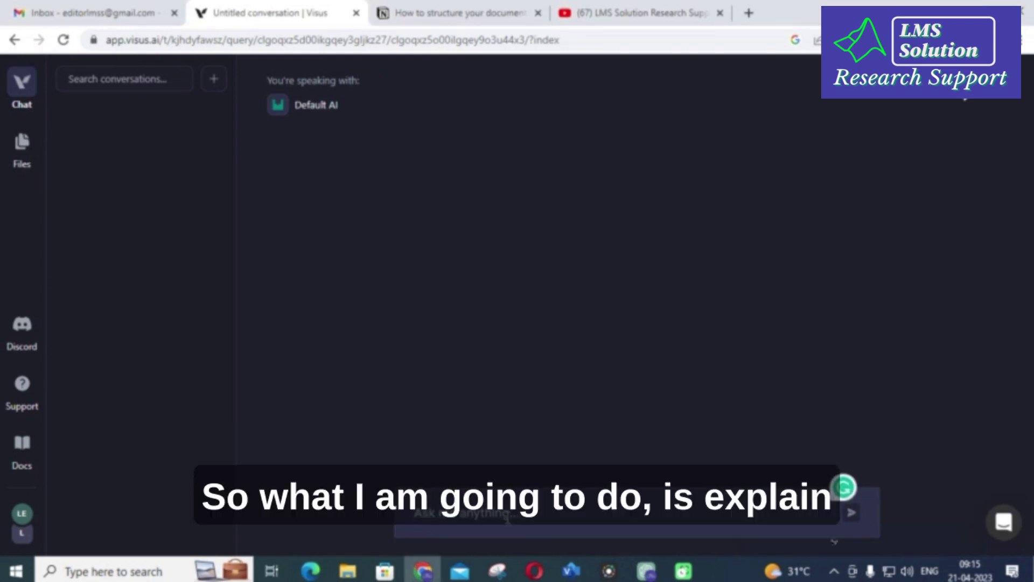
type("explai")
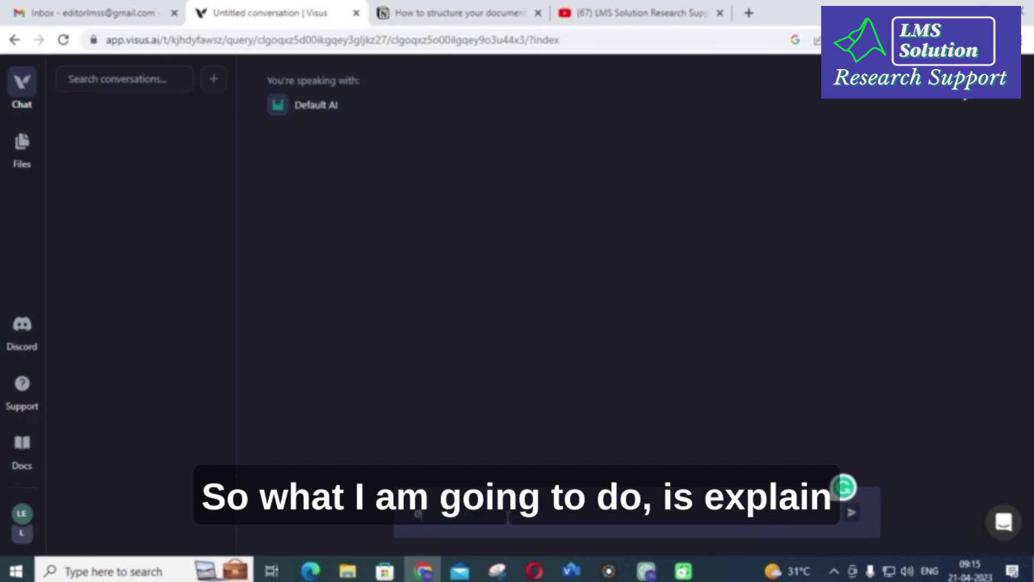
key("BackSpace")
key("BackSpace")
key("BackSpace")
key("BackSpace")
type("pla")
type("in in detail")
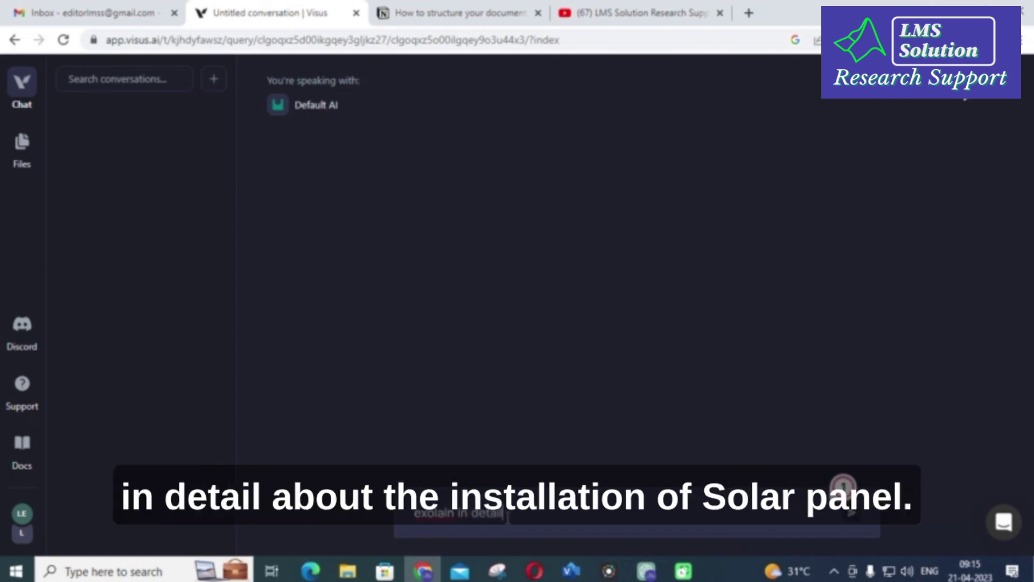
type("s abo")
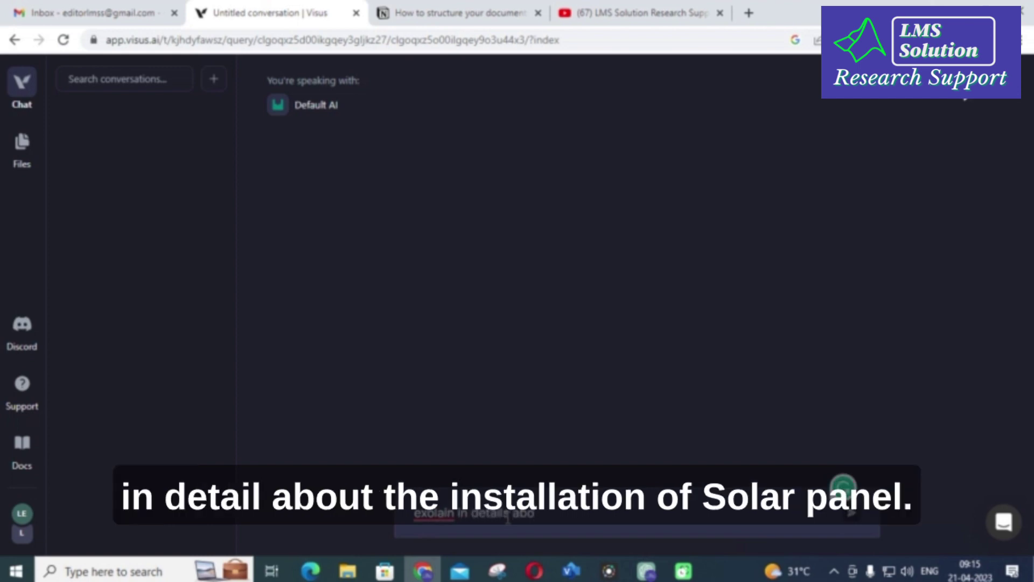
type("ut ther")
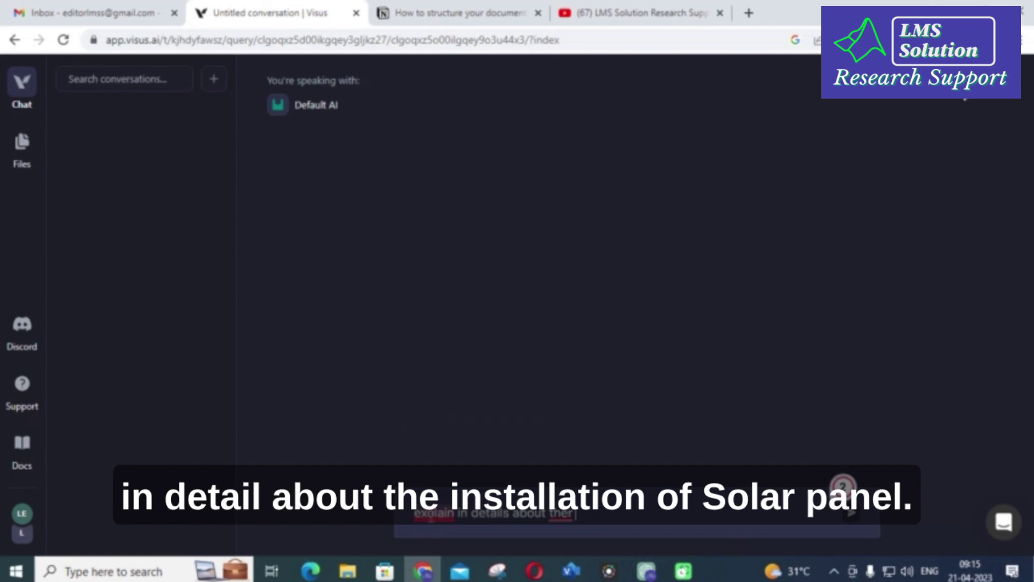
mouse_move(434, 520)
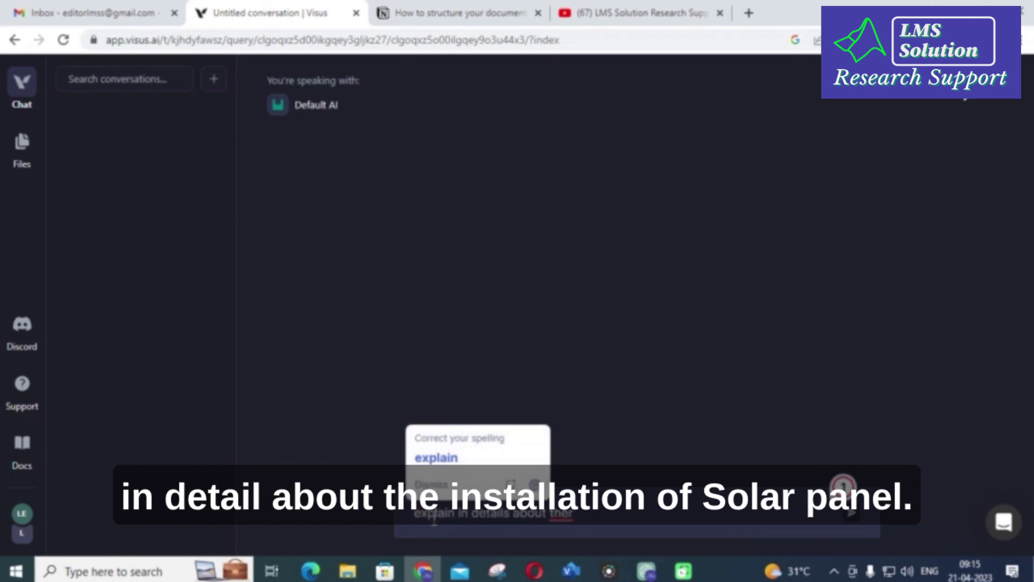
mouse_move(561, 512)
key("BackSpace")
type("in")
type("stalla")
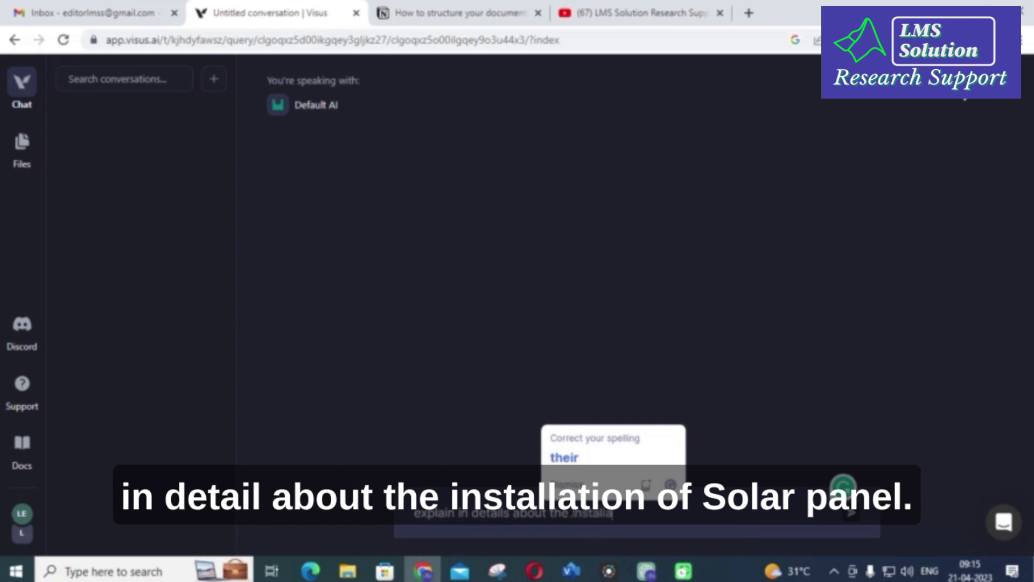
type("tion of solat panel")
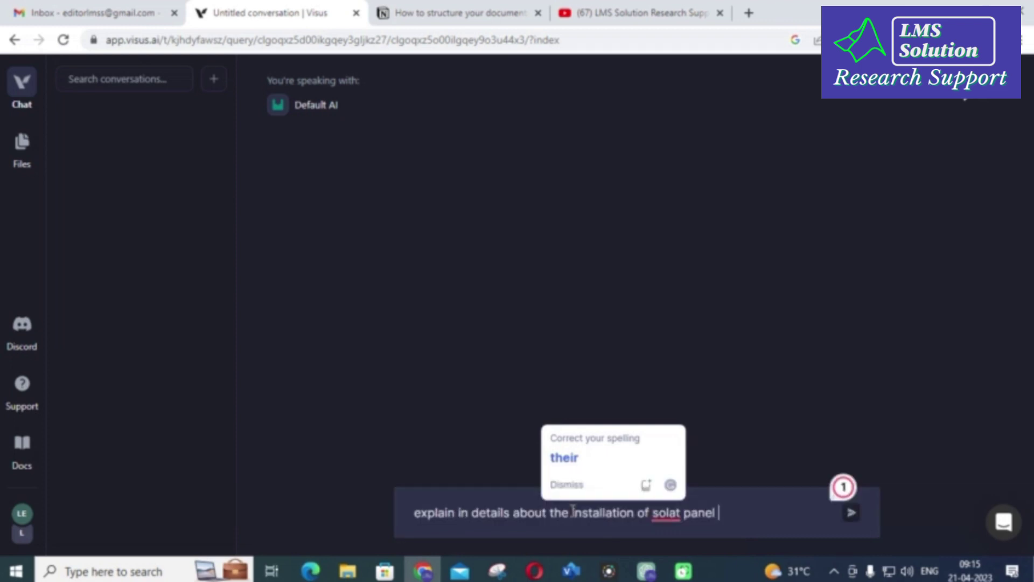
key("BackSpace")
key("BackSpace")
key("BackSpace")
key("BackSpace")
key("BackSpace")
key("BackSpace")
key("BackSpace")
type("r panel")
key("BackSpace")
key("BackSpace")
key("BackSpace")
type("nel in stan")
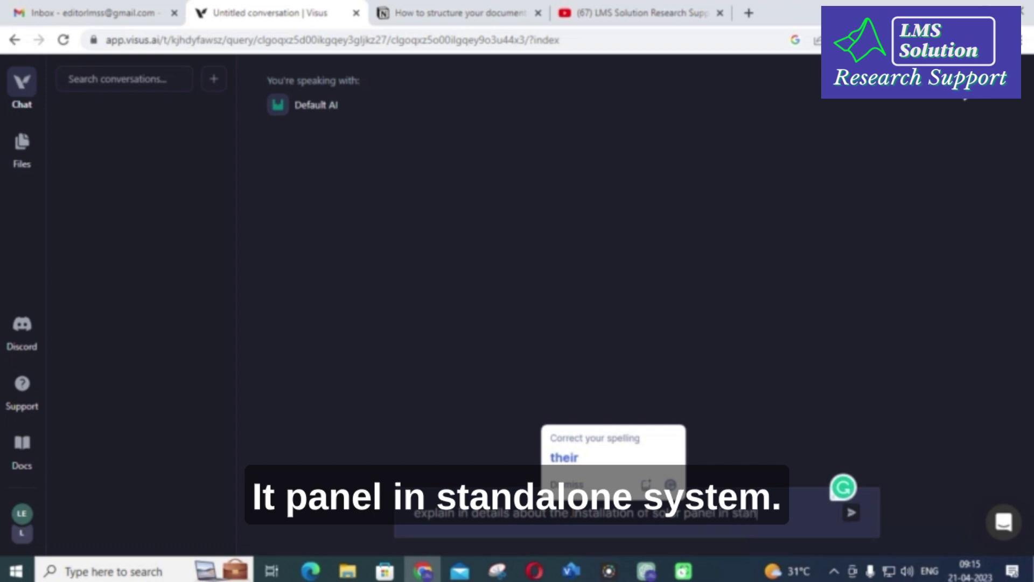
type("dalone system")
key("Return")
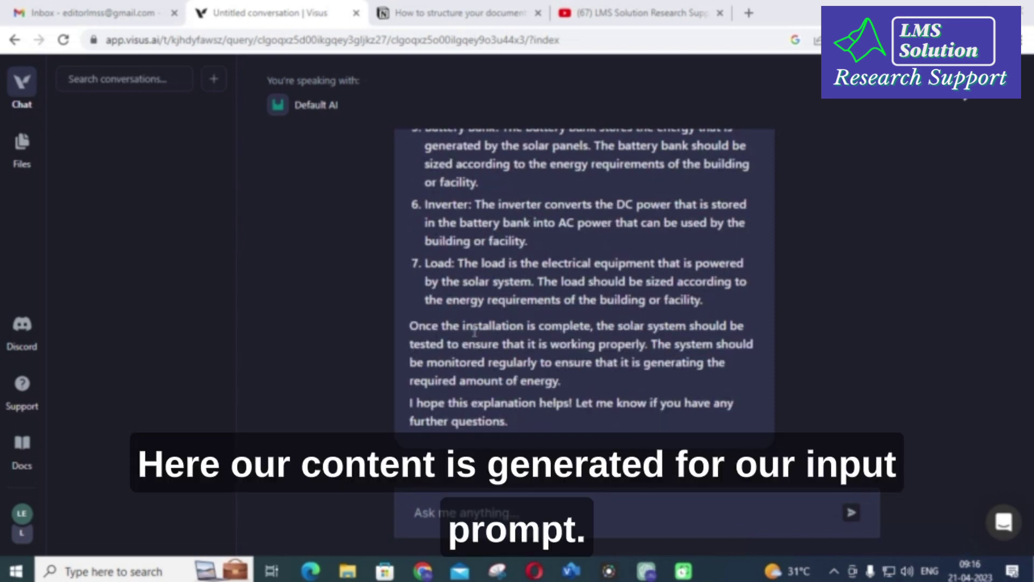
Step: Scroll through the AI's solar installation answer from the prompt down to the testing advice
scroll(477, 324, "up", 7)
scroll(476, 325, "up", 3)
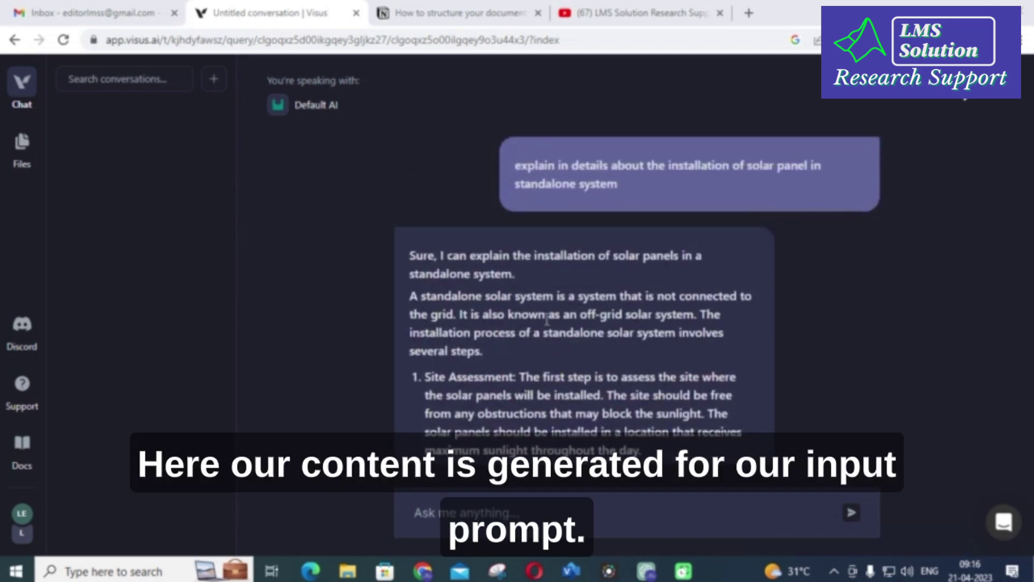
scroll(540, 316, "down", 1)
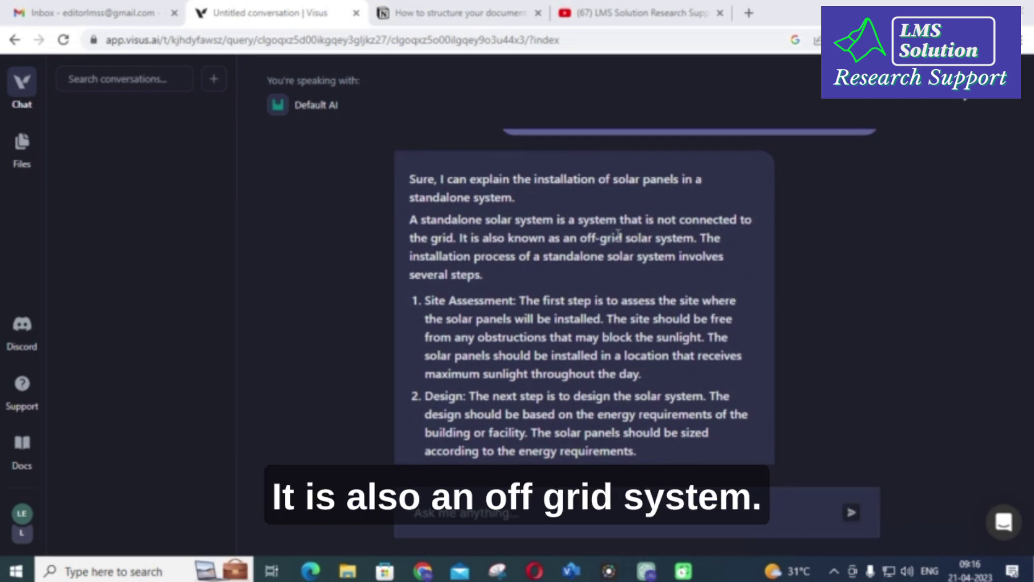
scroll(531, 270, "down", 1)
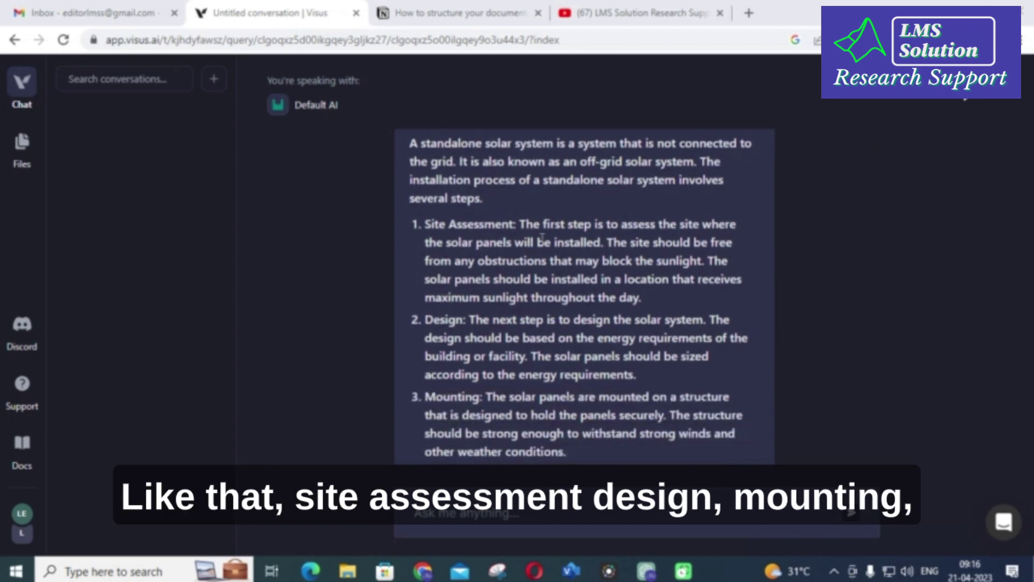
scroll(439, 369, "down", 2)
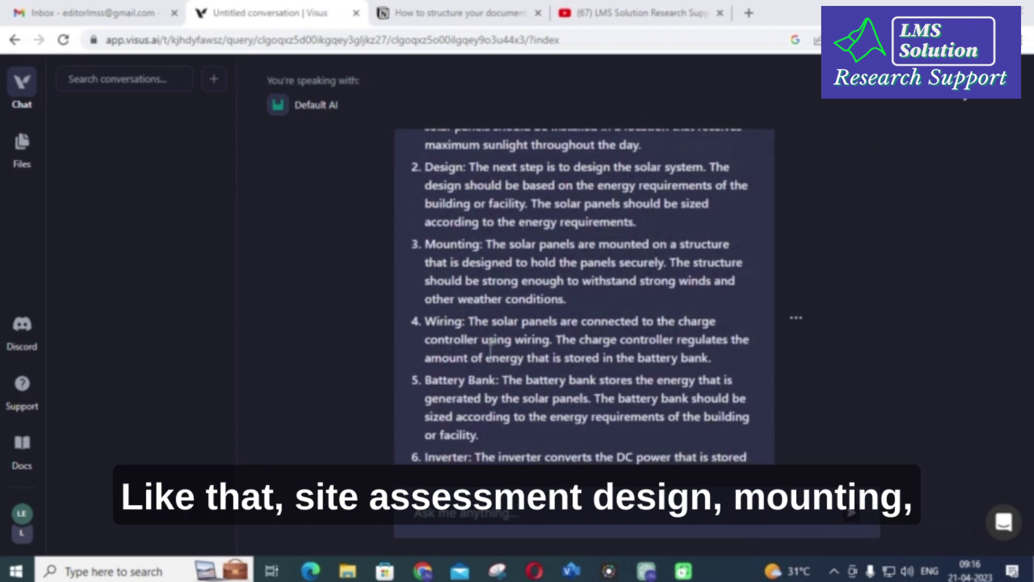
scroll(443, 321, "down", 3)
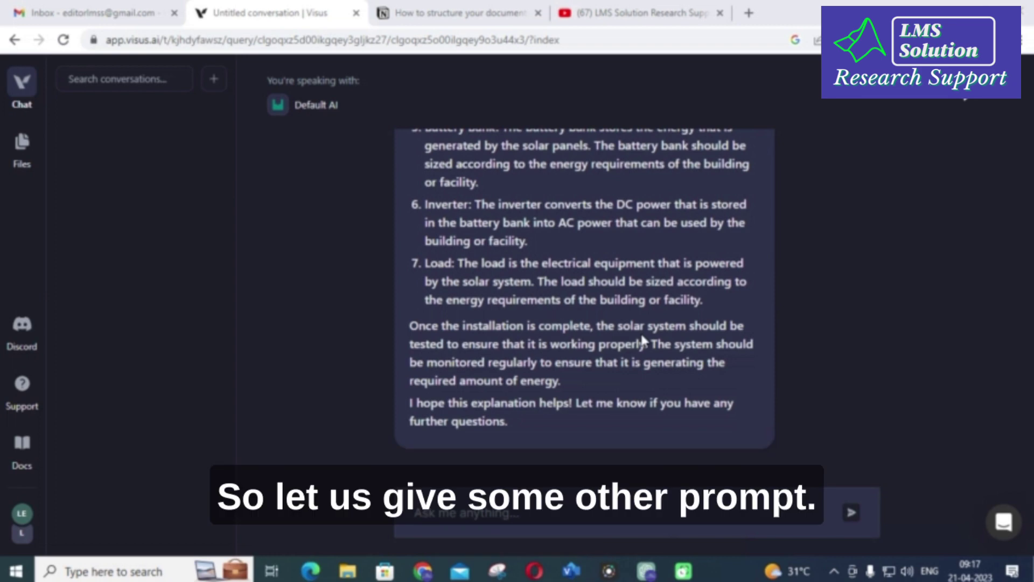
Step: Send the prompt 'write a literature survey on the topic grid connected solar pv system with battery charging'
left_click(459, 515)
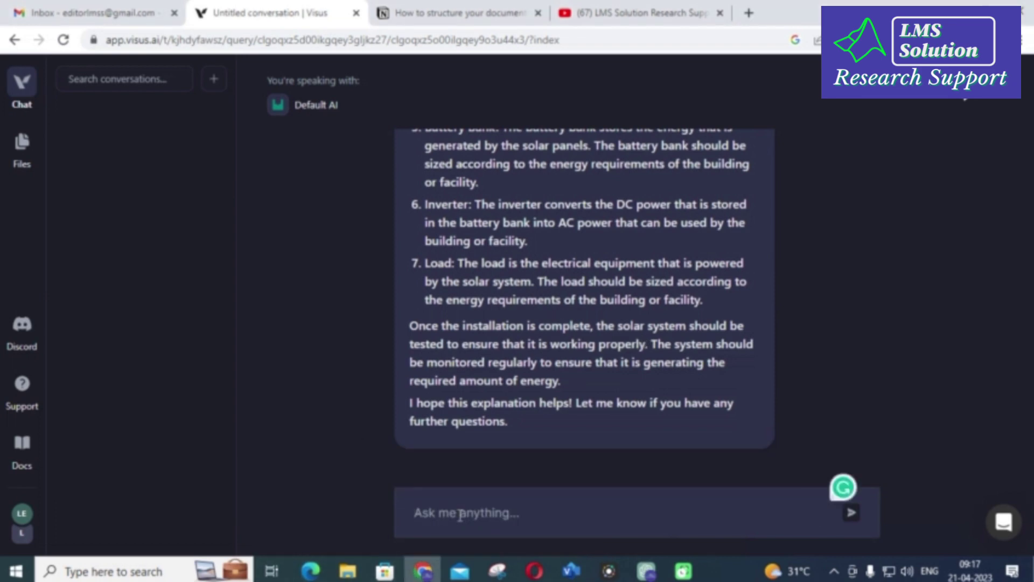
type("write a")
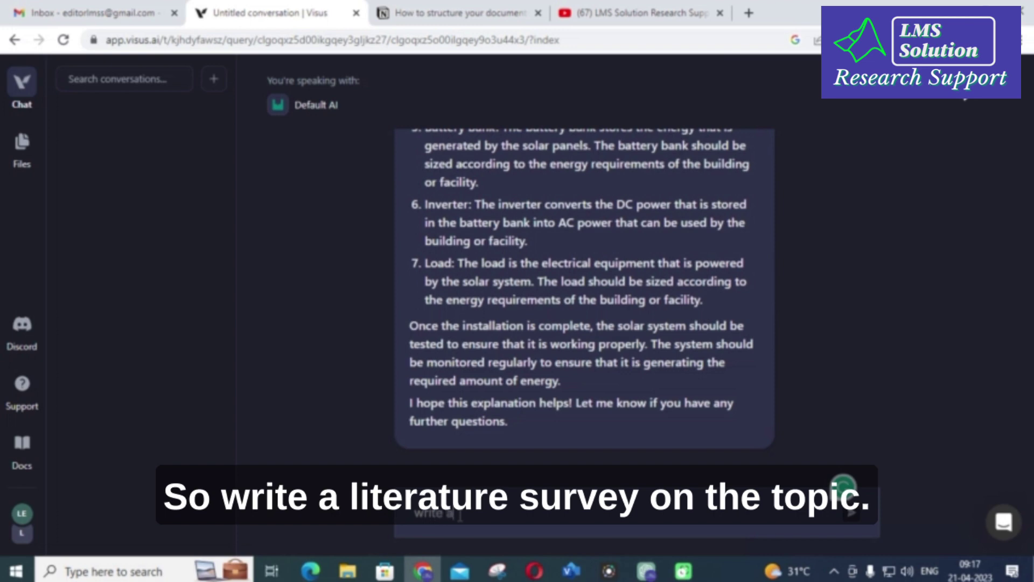
type(" literature surb")
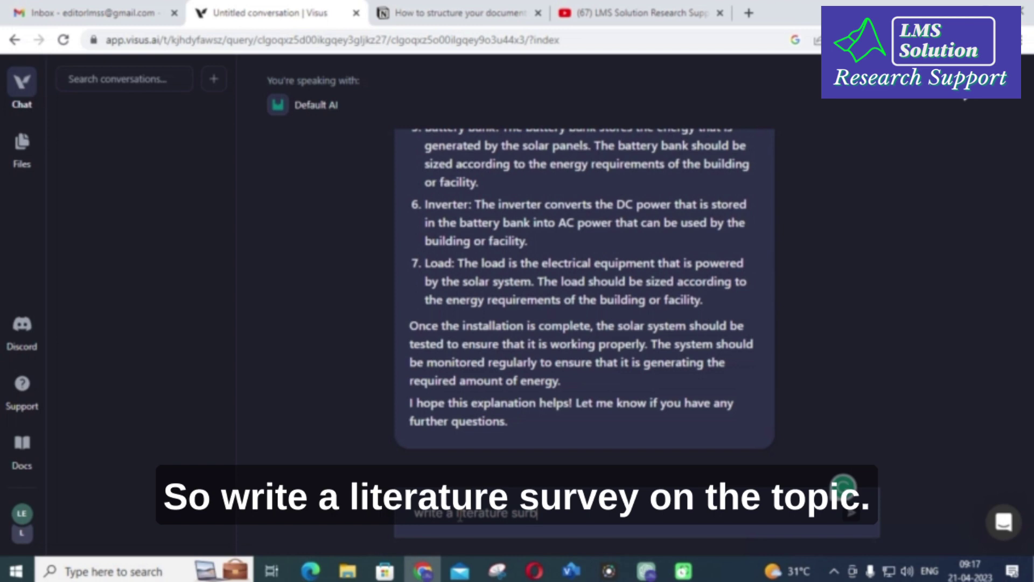
key("BackSpace")
type("vey on the topic grid co")
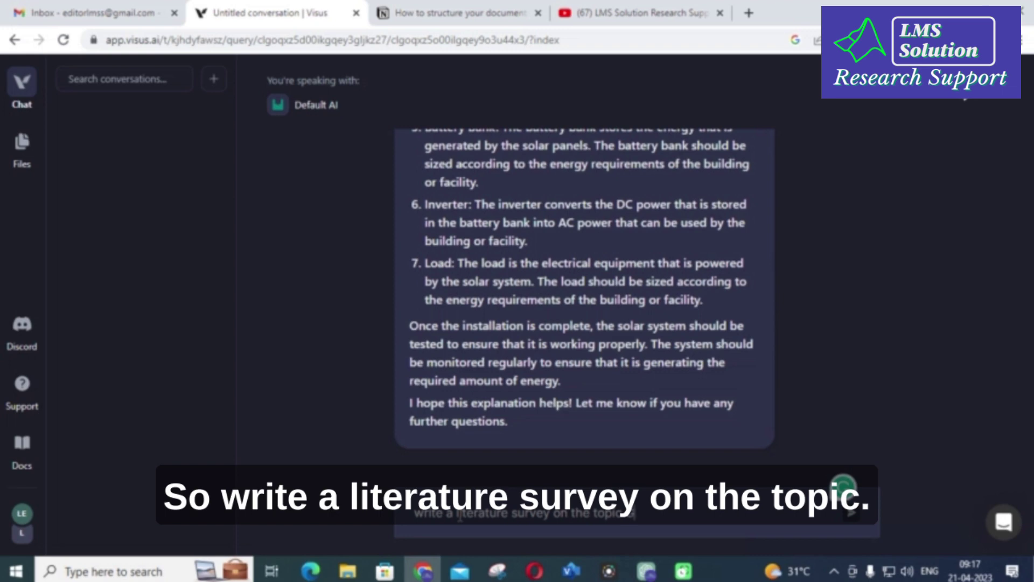
type("nnected so")
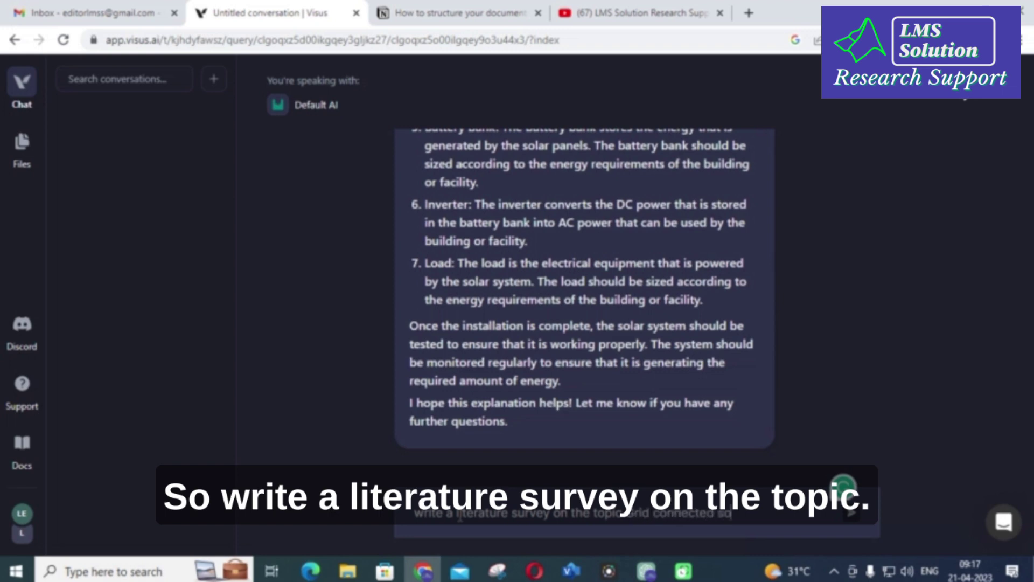
type("lar pv system")
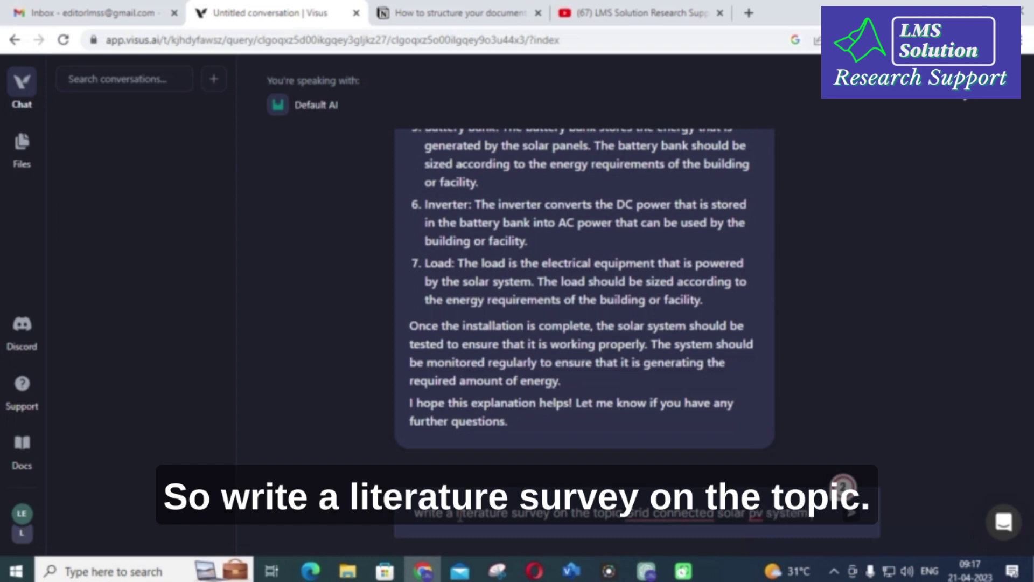
type("with")
type("battery")
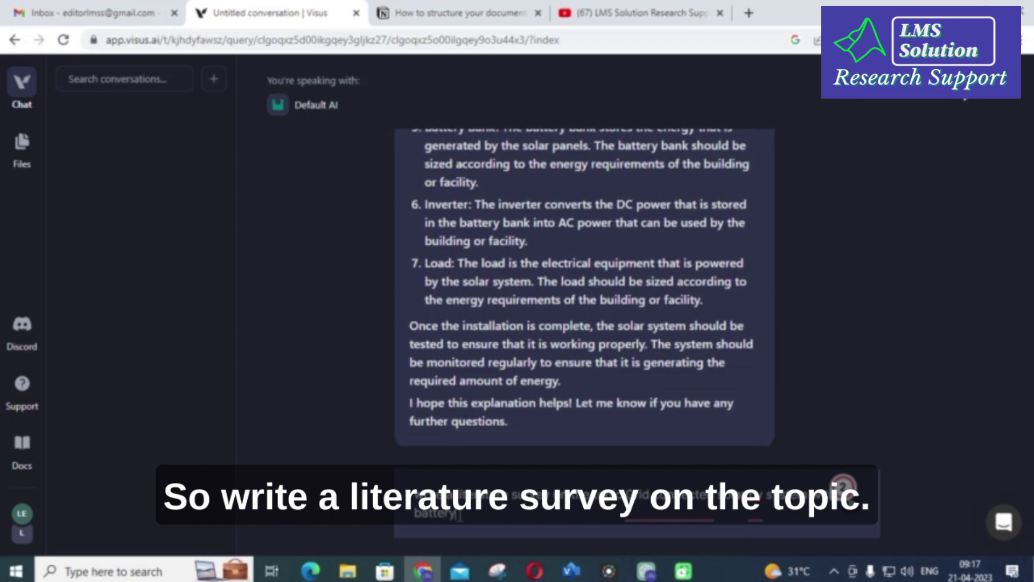
type(" charging")
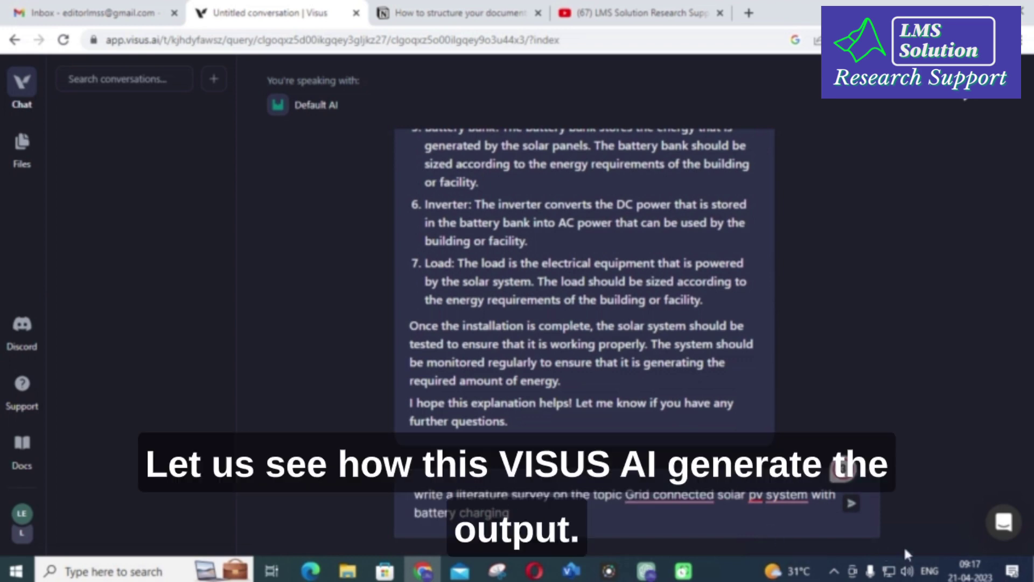
left_click(852, 506)
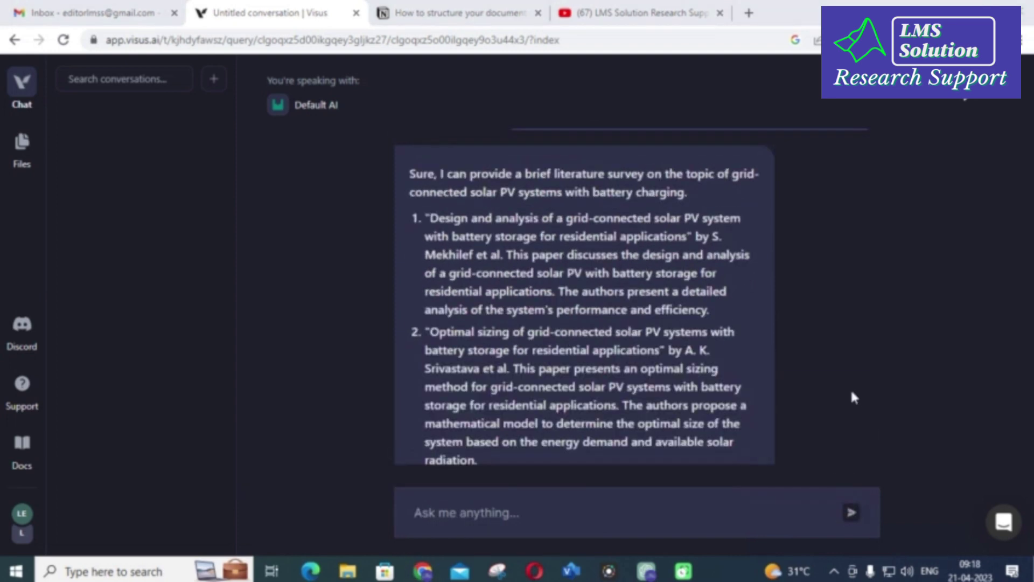
scroll(851, 390, "up", 3)
scroll(839, 384, "down", 2)
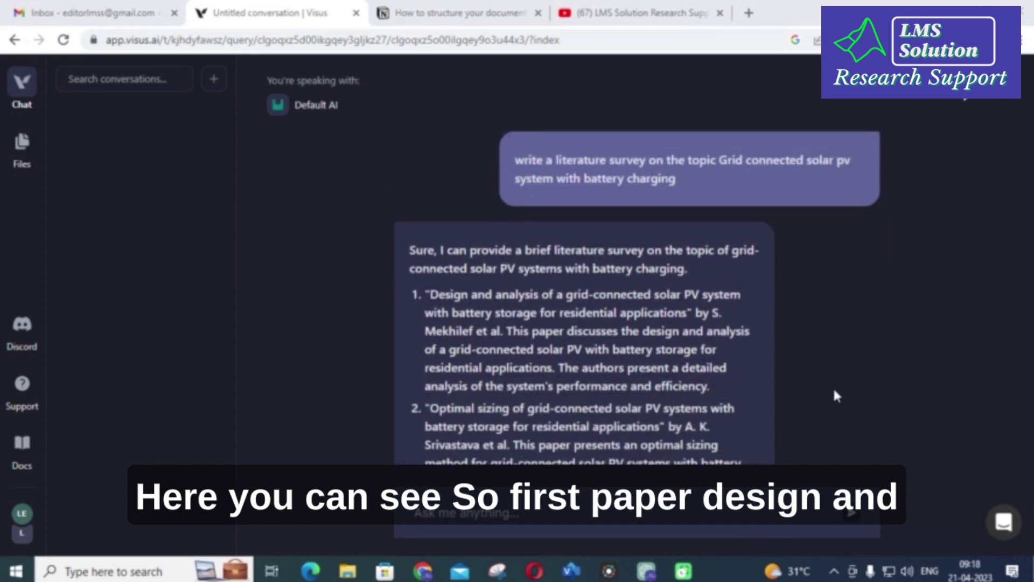
scroll(490, 269, "down", 2)
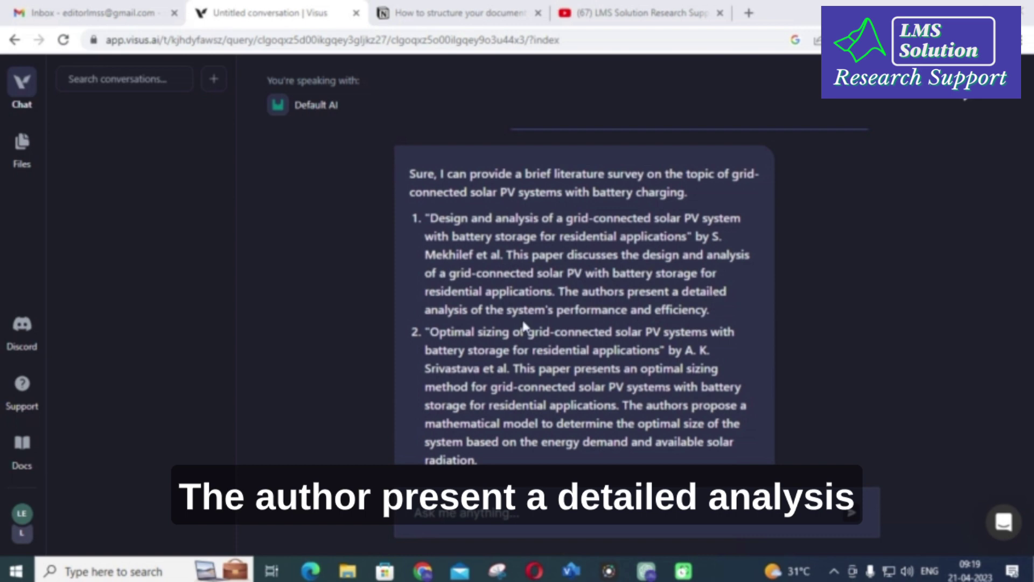
scroll(594, 315, "down", 1)
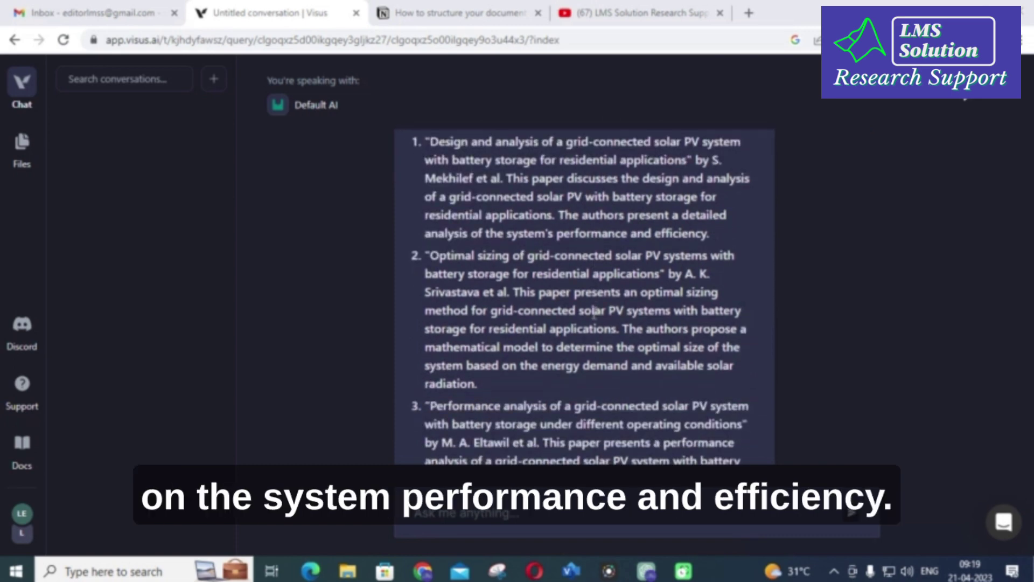
scroll(509, 283, "down", 5)
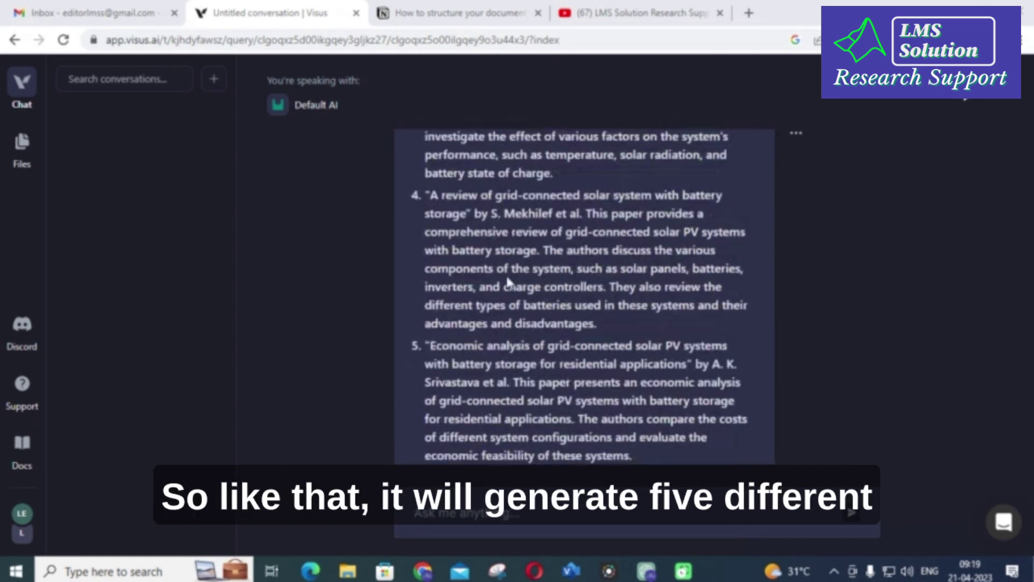
scroll(513, 287, "up", 10)
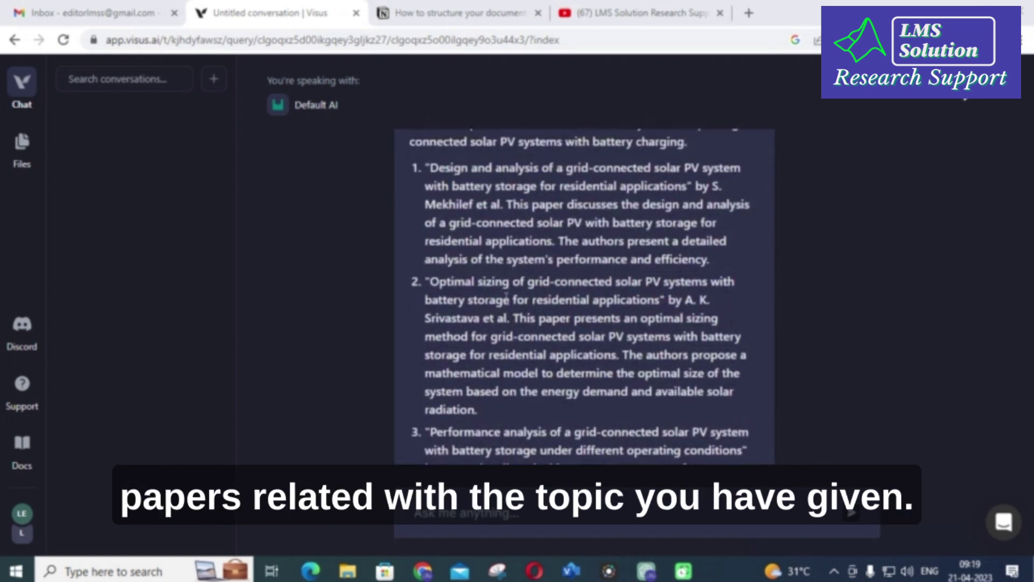
scroll(505, 306, "down", 3)
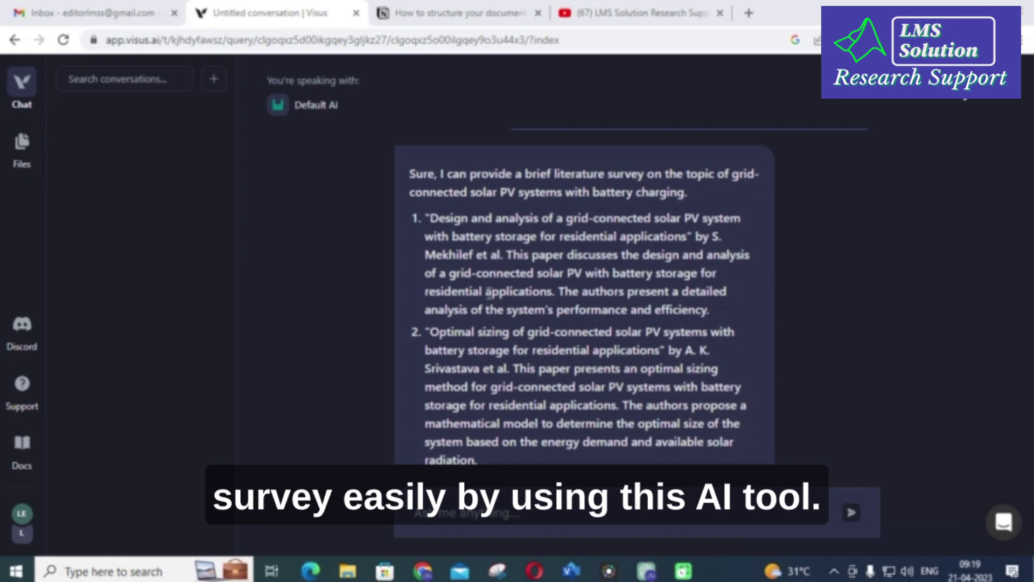
scroll(458, 290, "down", 5)
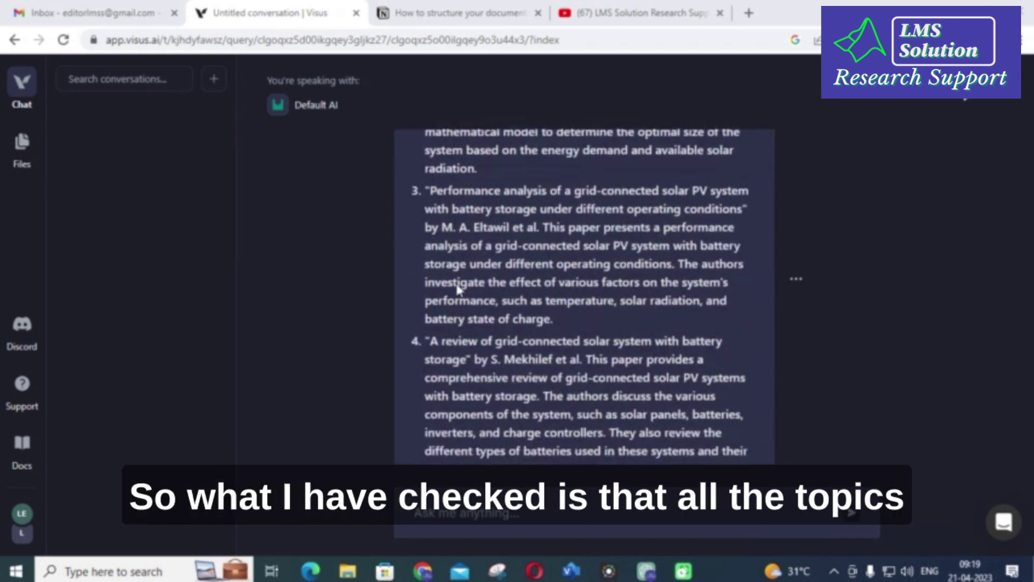
scroll(458, 289, "down", 3)
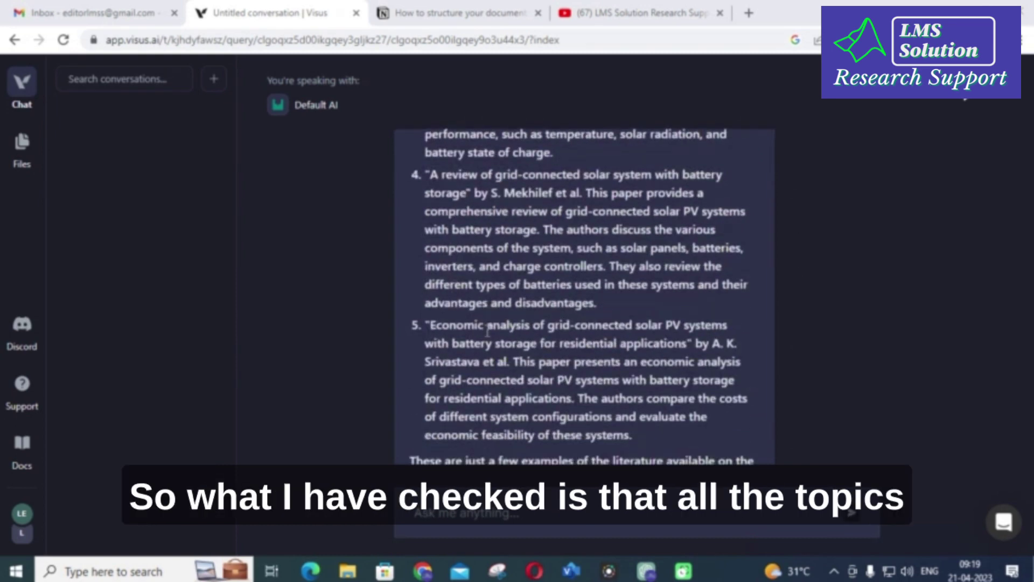
scroll(483, 324, "up", 17)
scroll(498, 327, "down", 4)
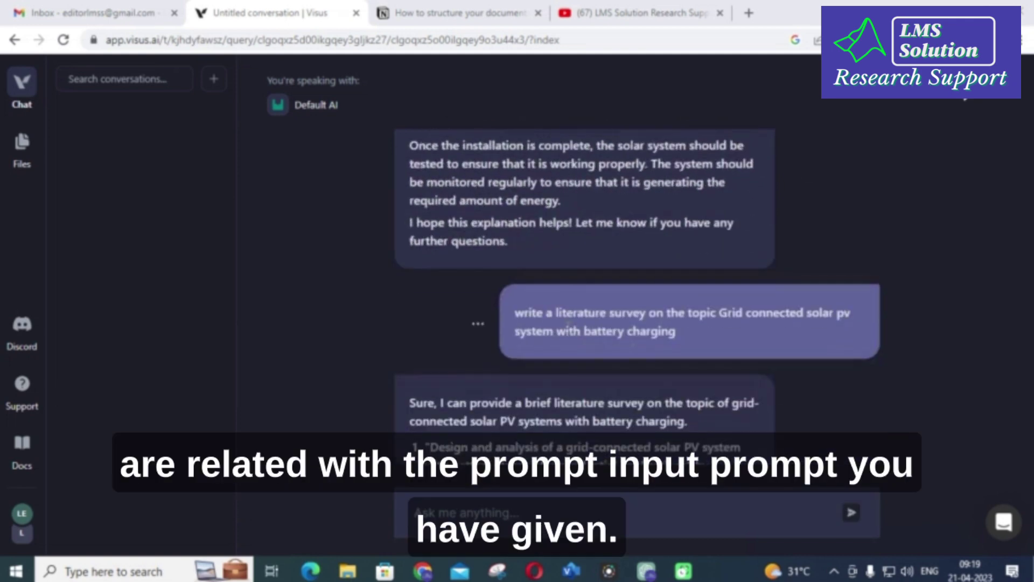
scroll(546, 327, "down", 2)
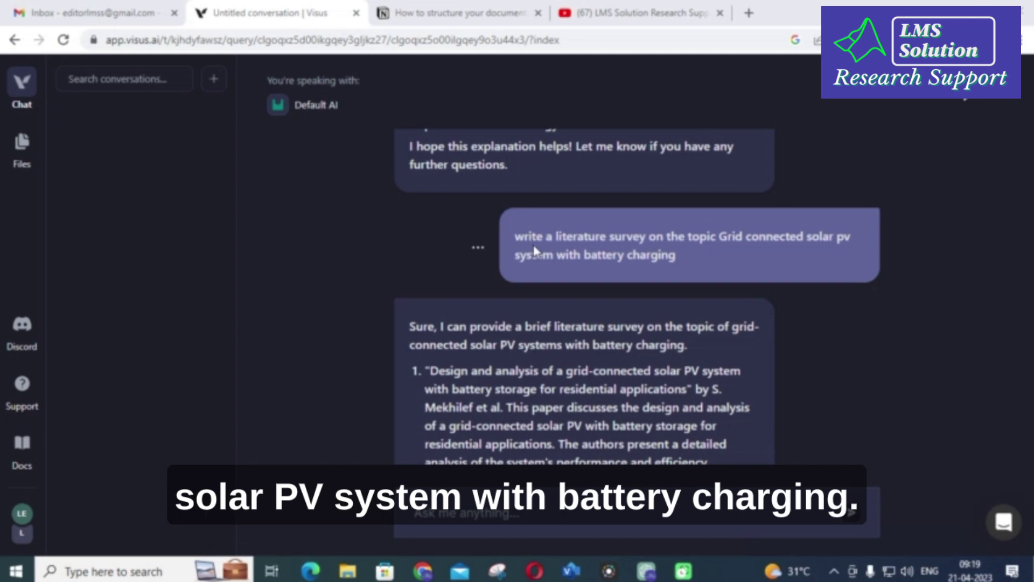
scroll(592, 283, "down", 2)
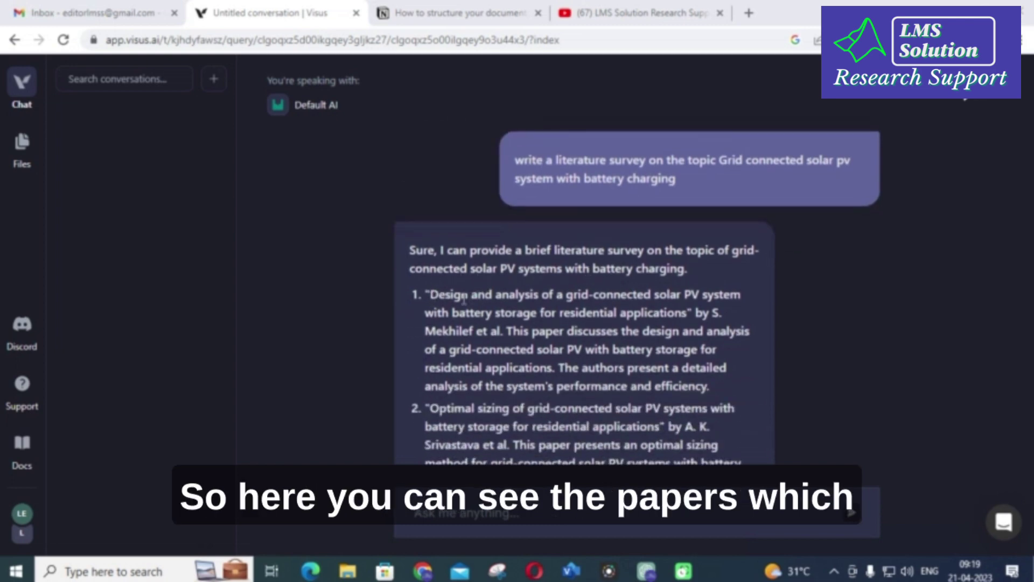
scroll(439, 297, "down", 10)
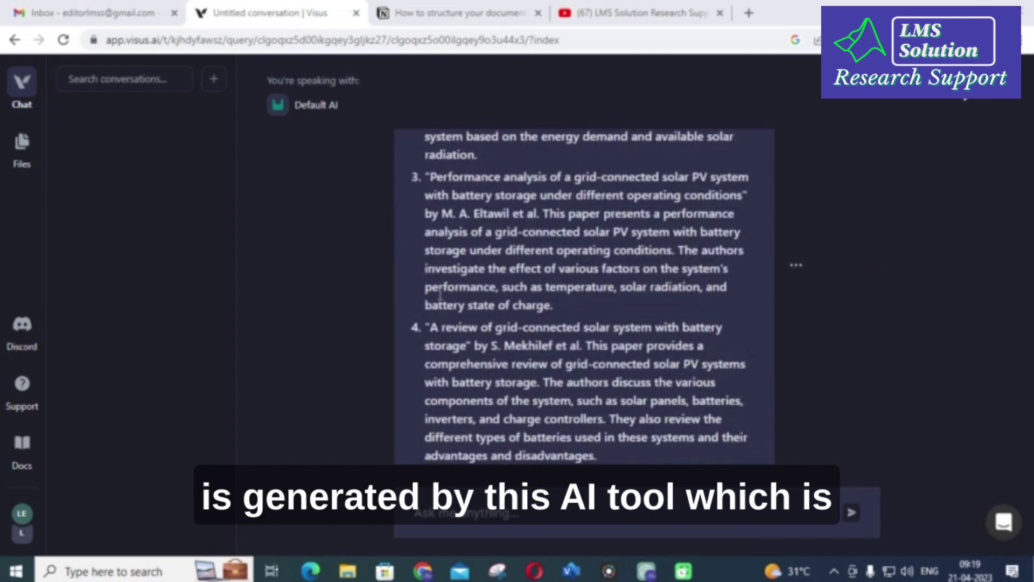
scroll(440, 294, "down", 6)
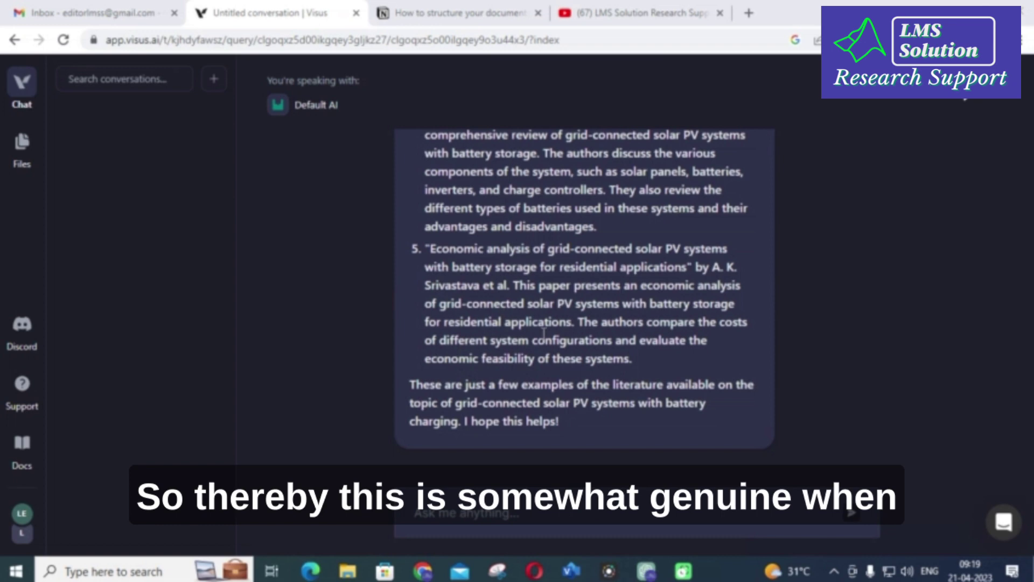
scroll(543, 291, "up", 4)
scroll(521, 281, "up", 10)
scroll(521, 291, "down", 5)
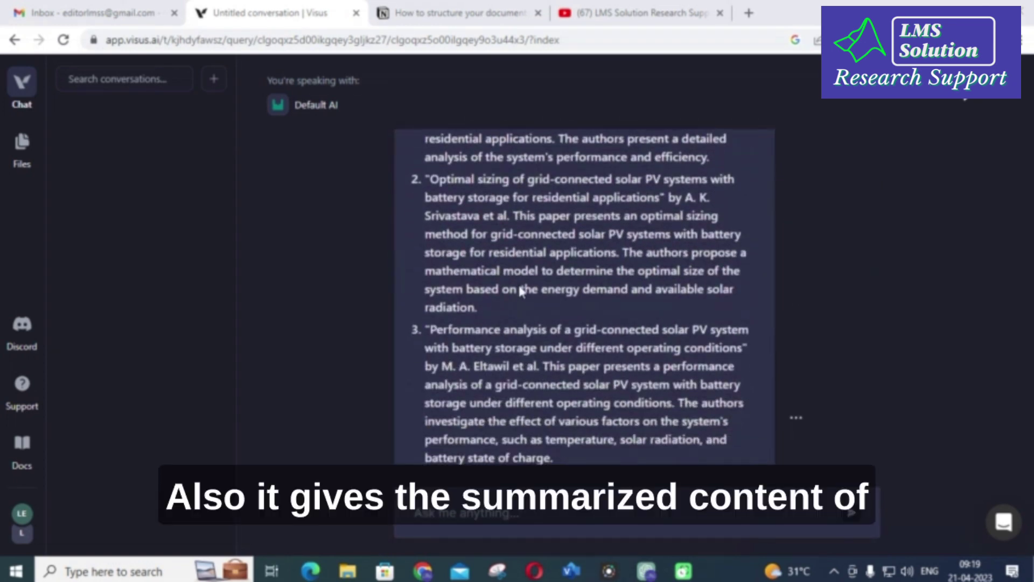
left_click_drag(514, 215, 549, 304)
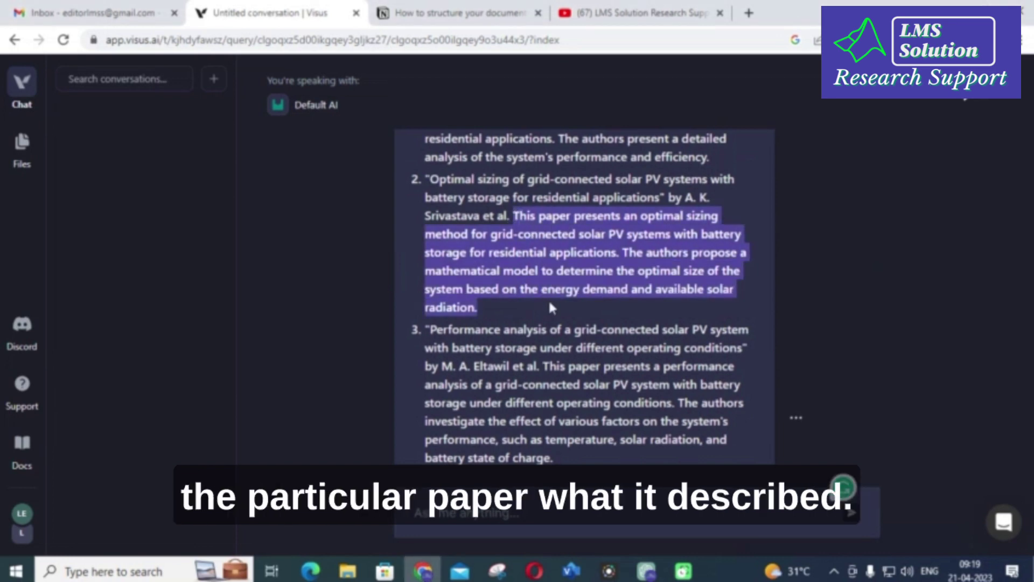
scroll(549, 305, "down", 5)
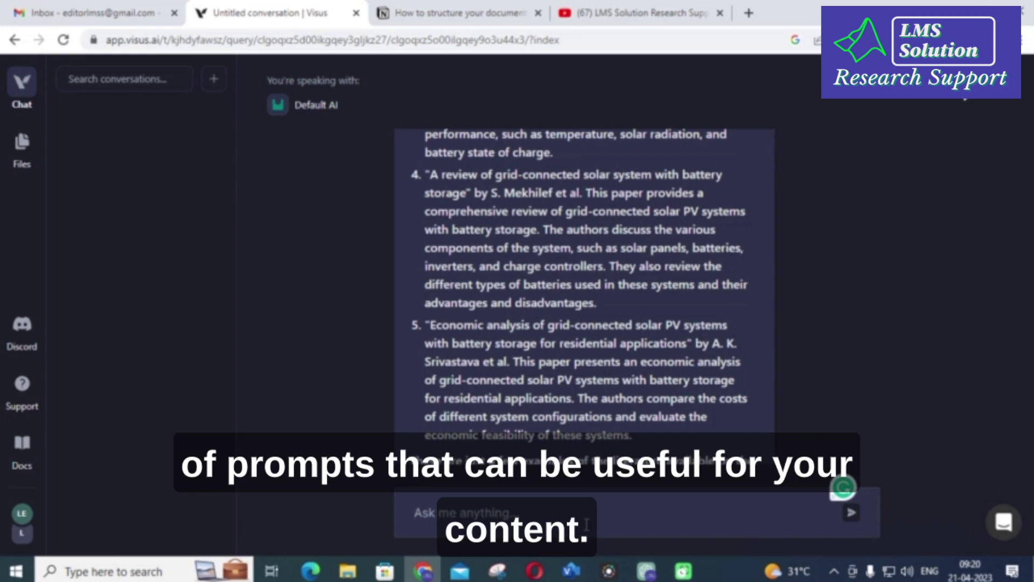
Step: Paste the fifth paper's summary into a new prompt, followed by 'rewrite the above paragraph without repeating the same words'
left_click_drag(513, 361, 647, 440)
key("ctrl+c")
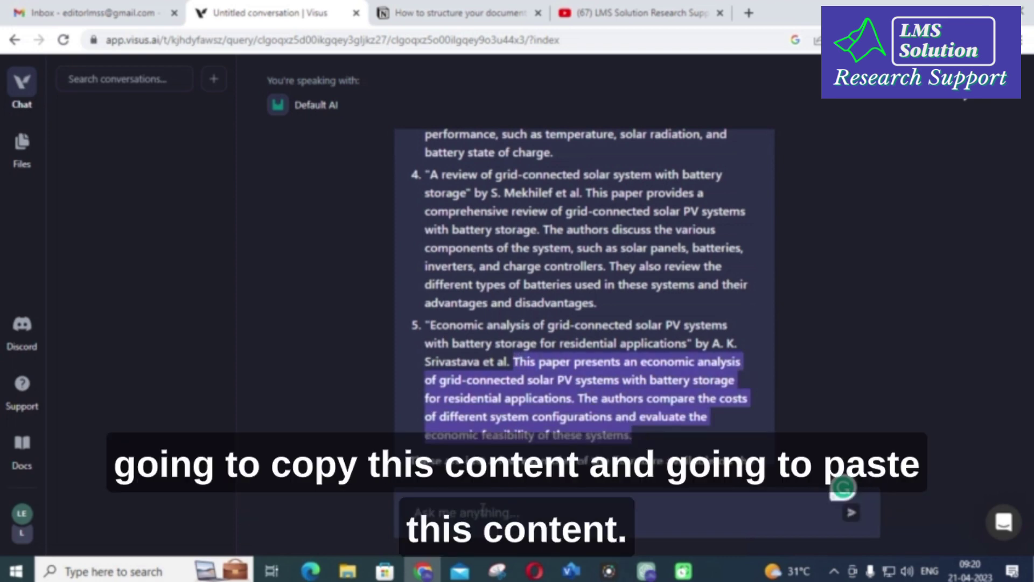
left_click(468, 510)
key("ctrl+v")
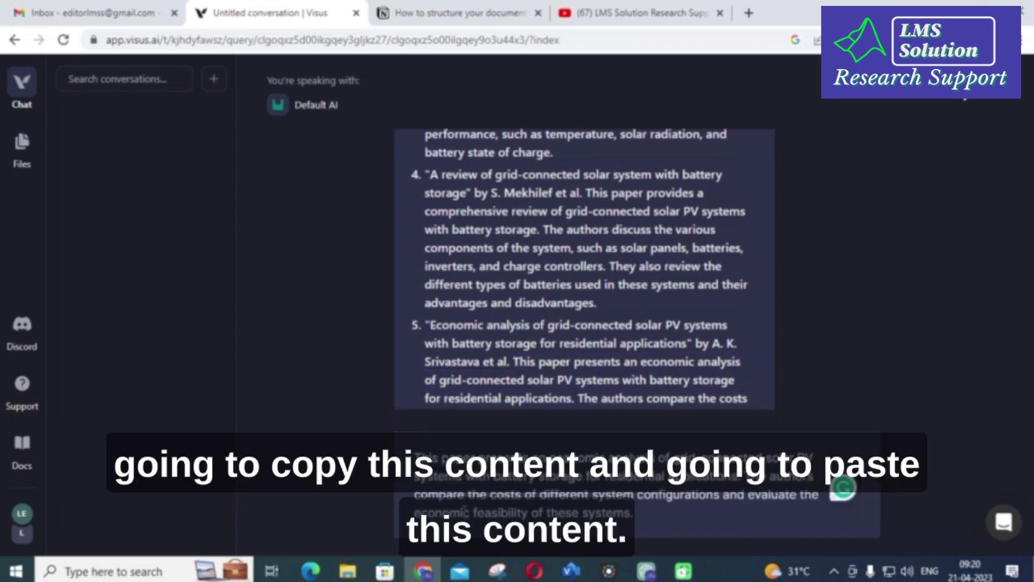
type("rewrite the")
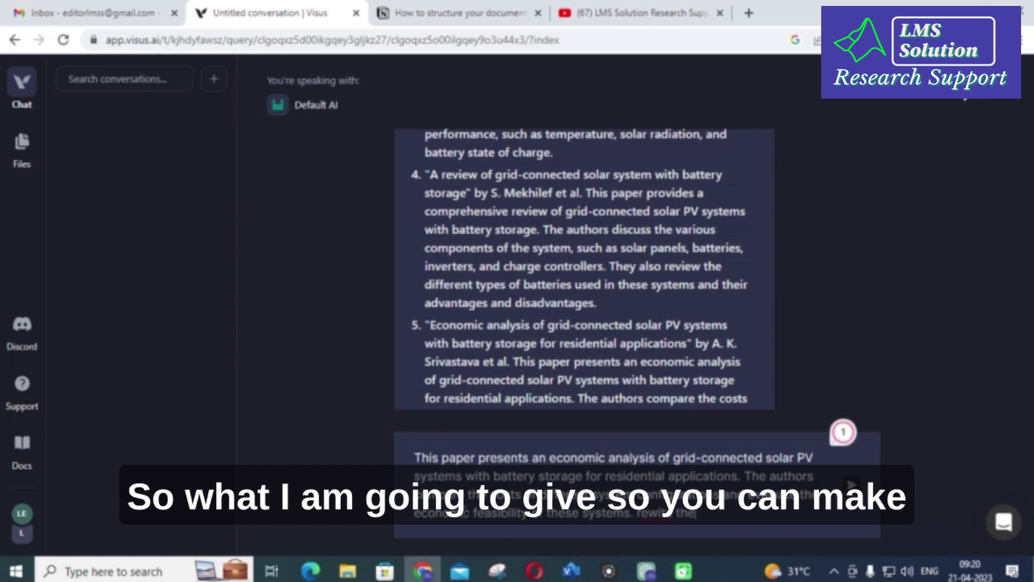
key("BackSpace")
key("BackSpace")
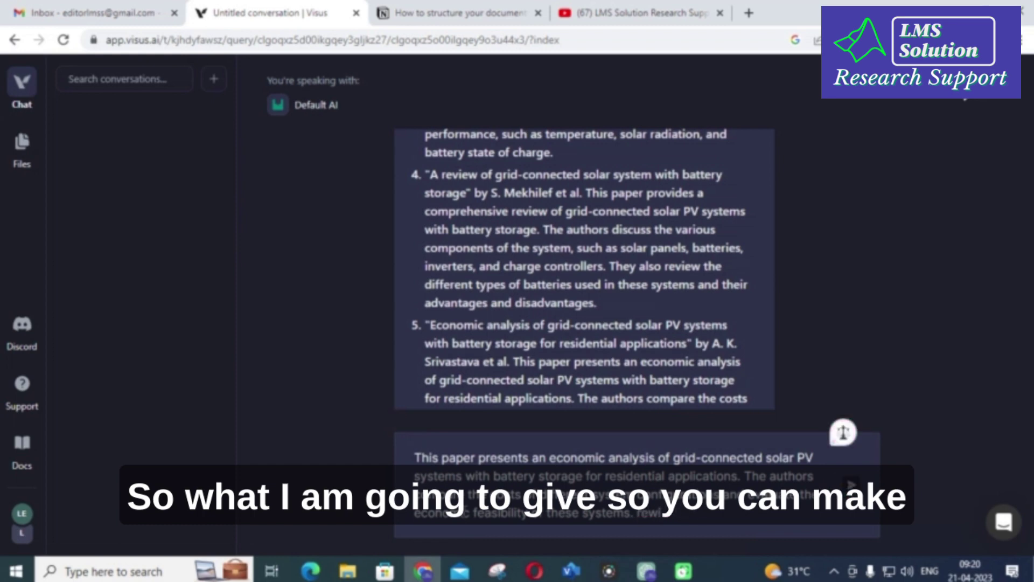
type("ite the abo")
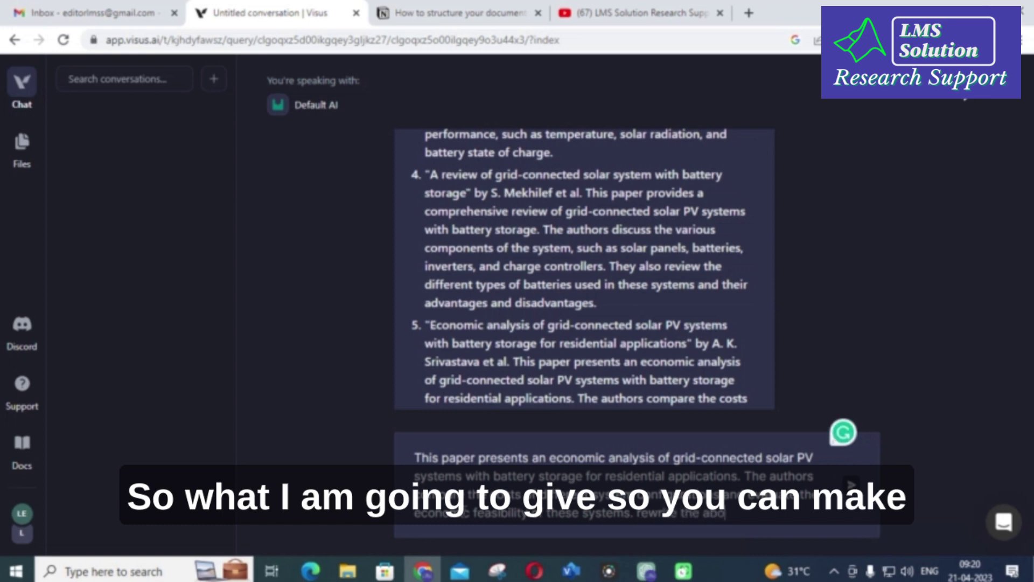
type("ve para")
type("graph")
type(" without")
type(" repeating")
type(" th")
type("e same")
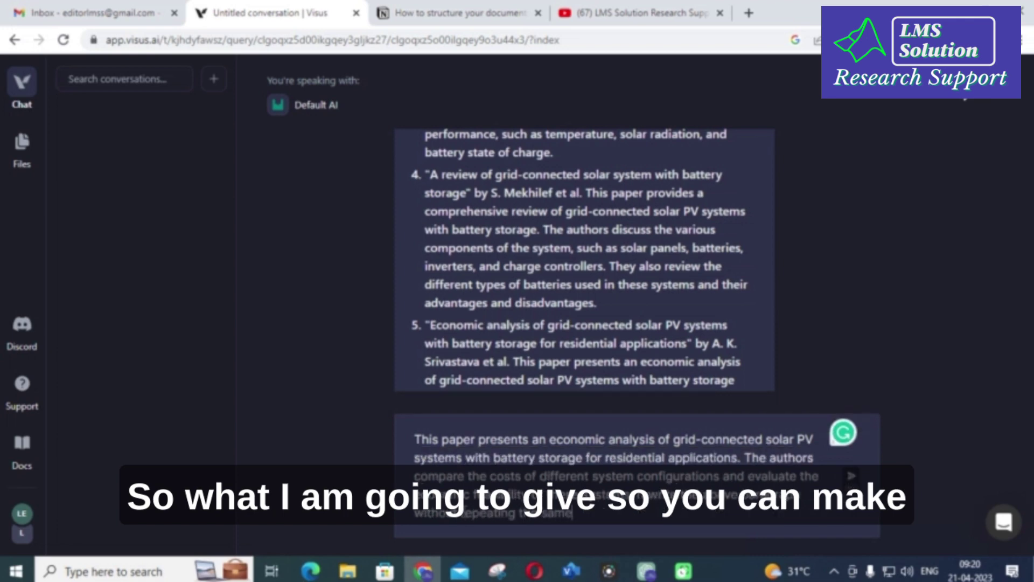
type(" words")
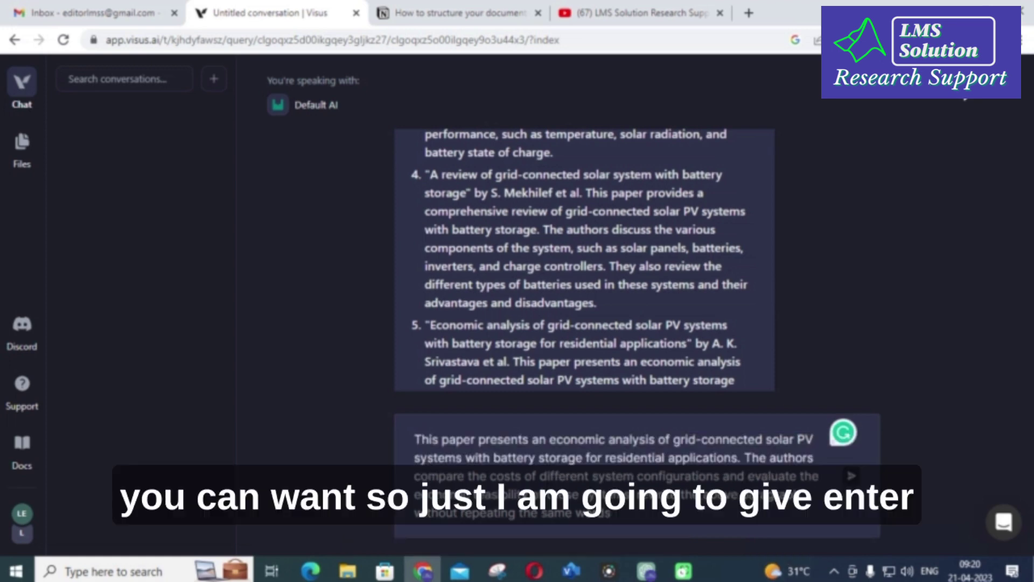
Step: Send the paraphrase request to the Default AI
key("Return")
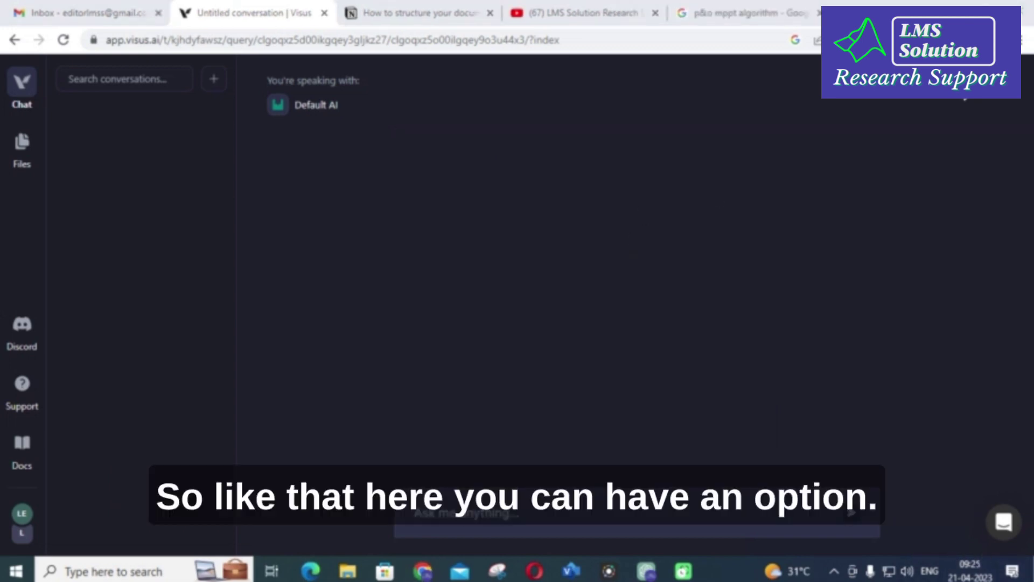
left_click(993, 104)
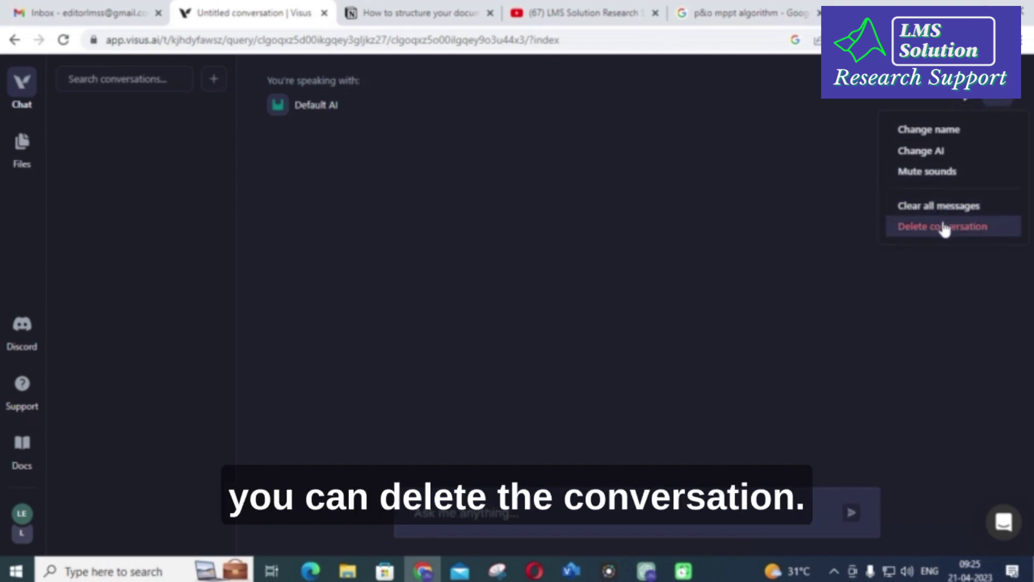
left_click(607, 301)
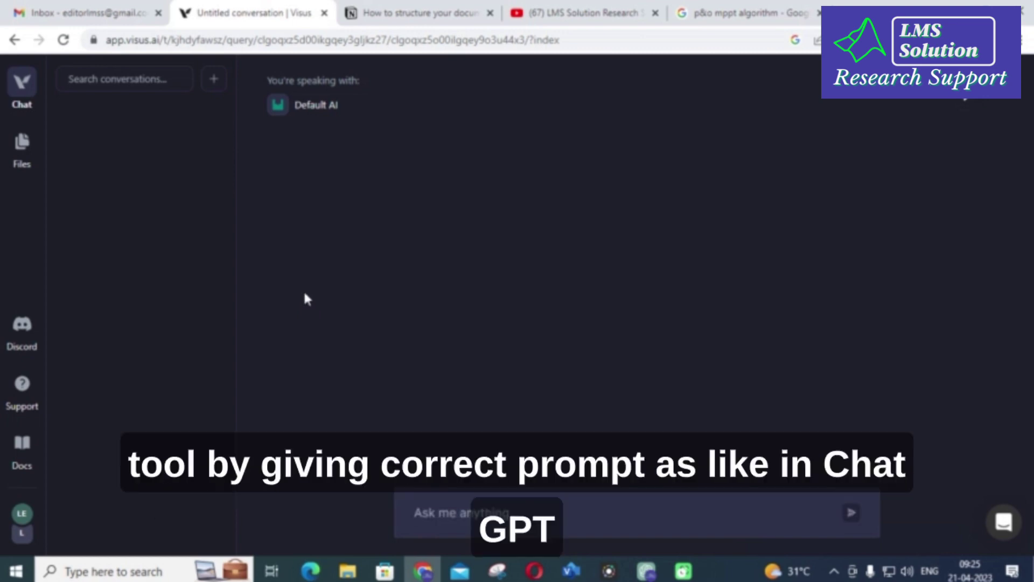